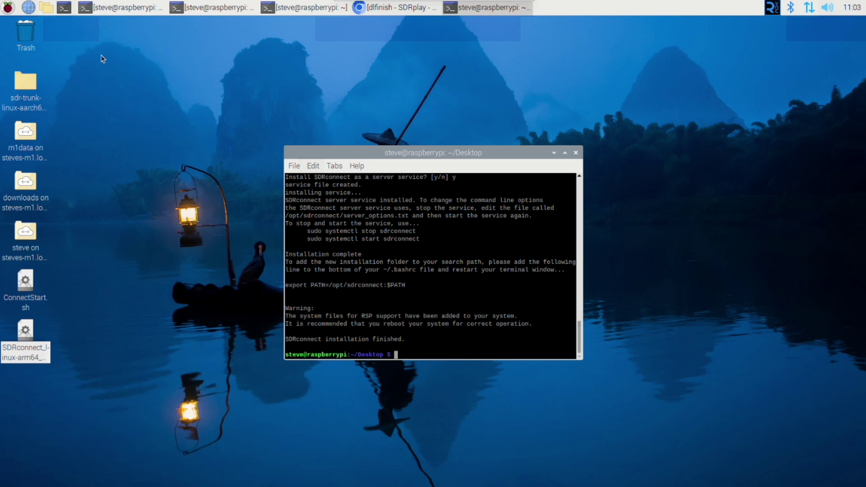
Launch the SDRconnect application on the Raspberry Pi
left_click(7, 8)
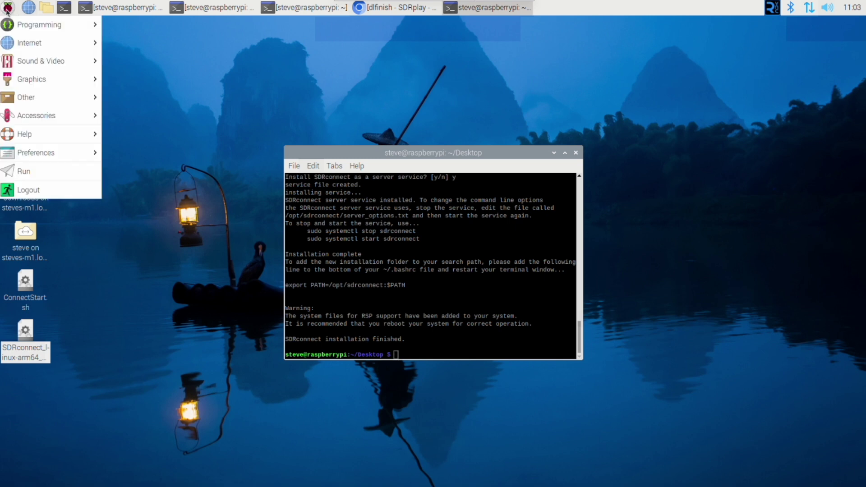
mouse_move(26, 98)
left_click(141, 97)
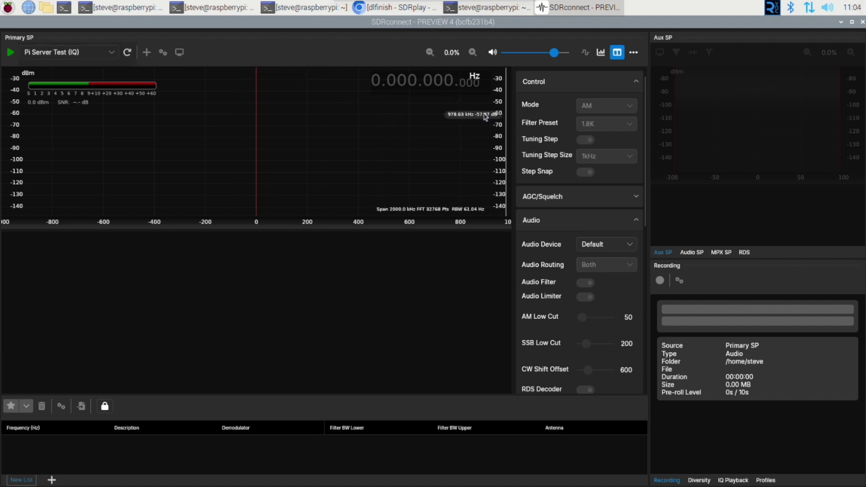
Test the connection to the Pi Server Test remote device on port 50000, then close the remote device settings
left_click(633, 53)
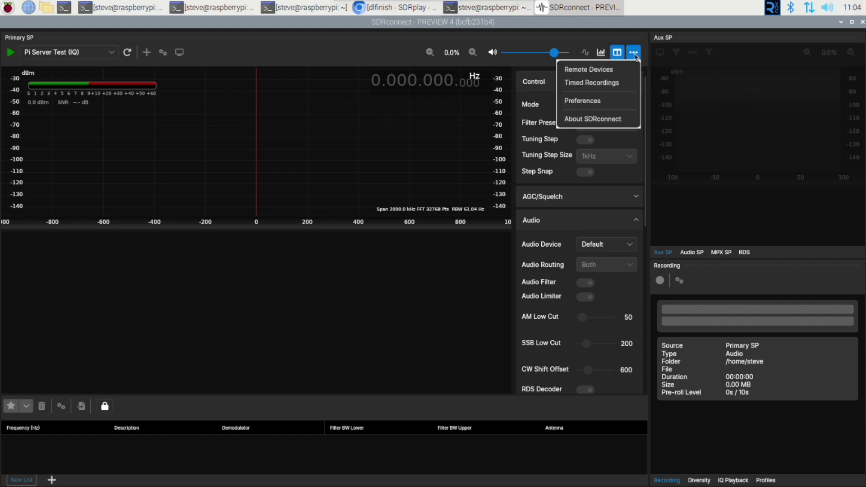
left_click(588, 70)
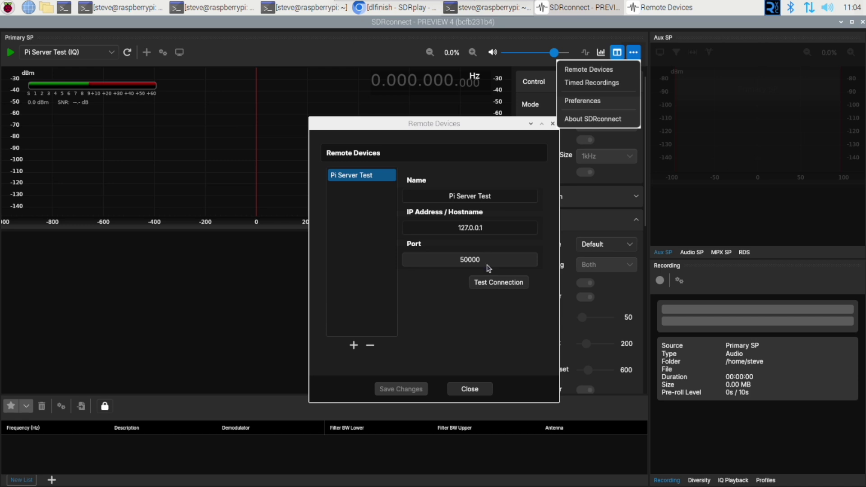
left_click(491, 285)
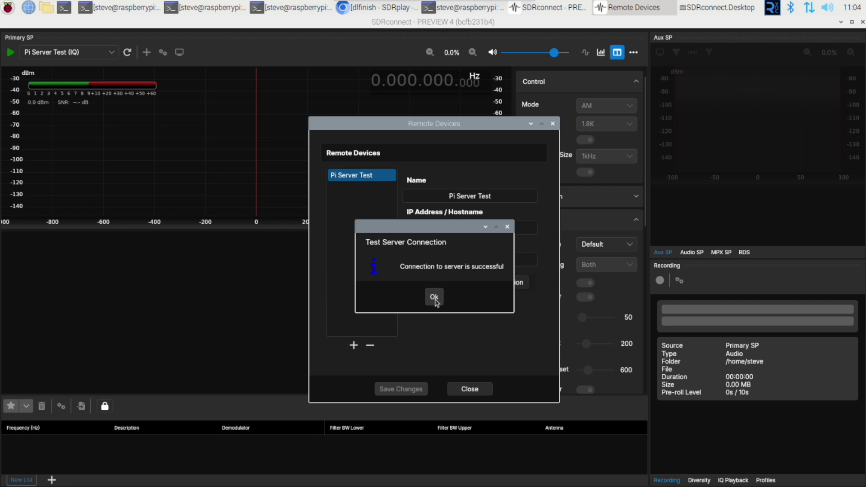
left_click(435, 298)
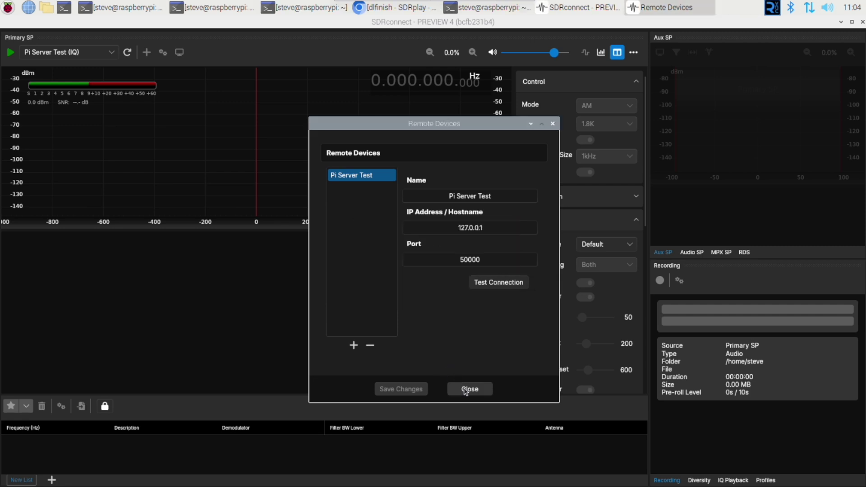
left_click(466, 390)
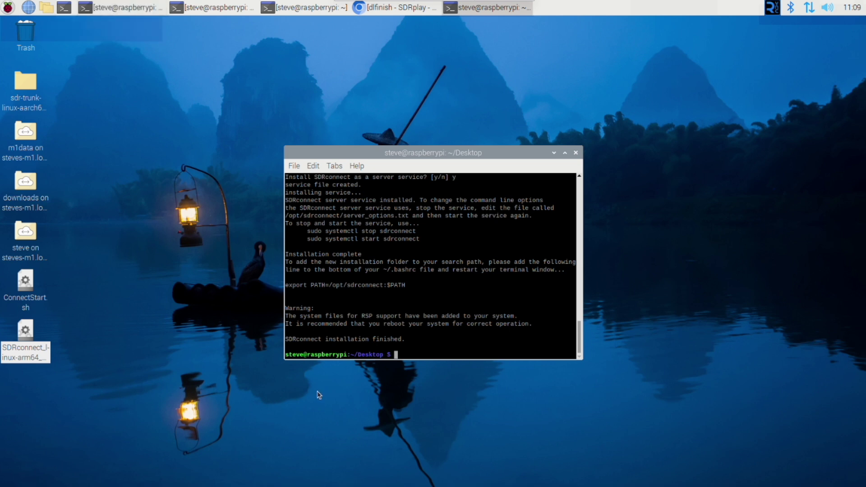
Open the file manager and browse from the root of the file system to the /opt/sdrconnect folder
left_click(47, 7)
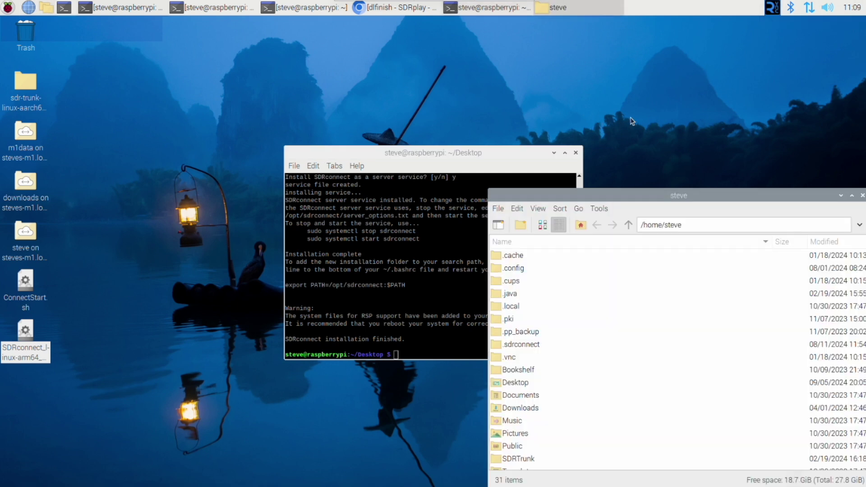
left_click_drag(627, 195, 324, 127)
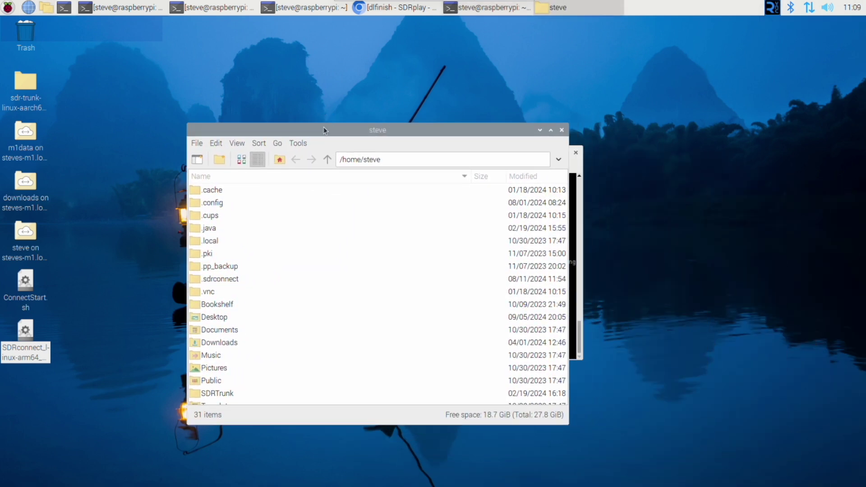
left_click(277, 143)
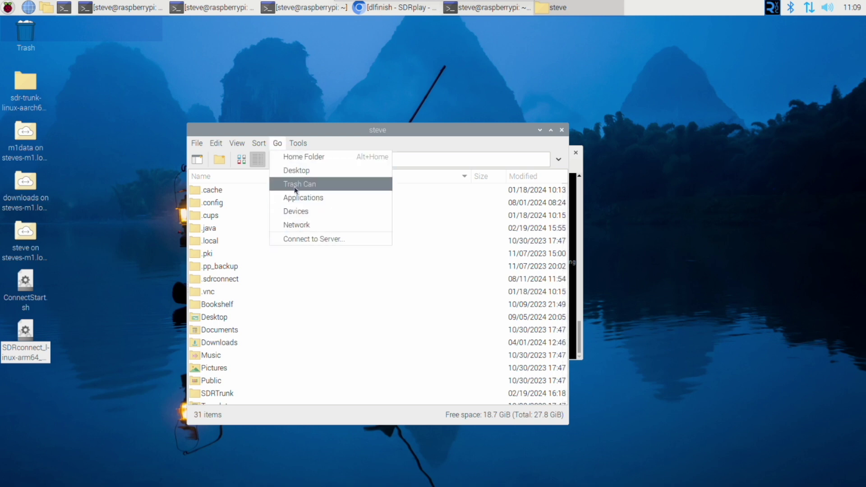
left_click(295, 211)
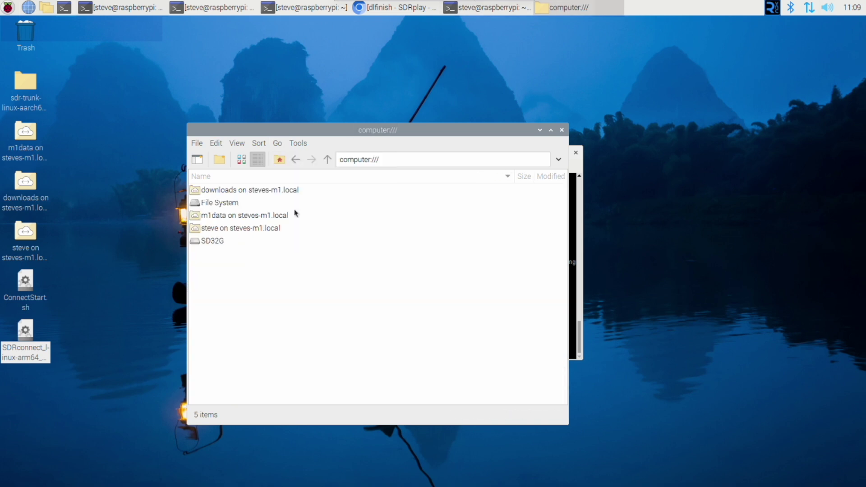
left_click(218, 203)
double_click(219, 203)
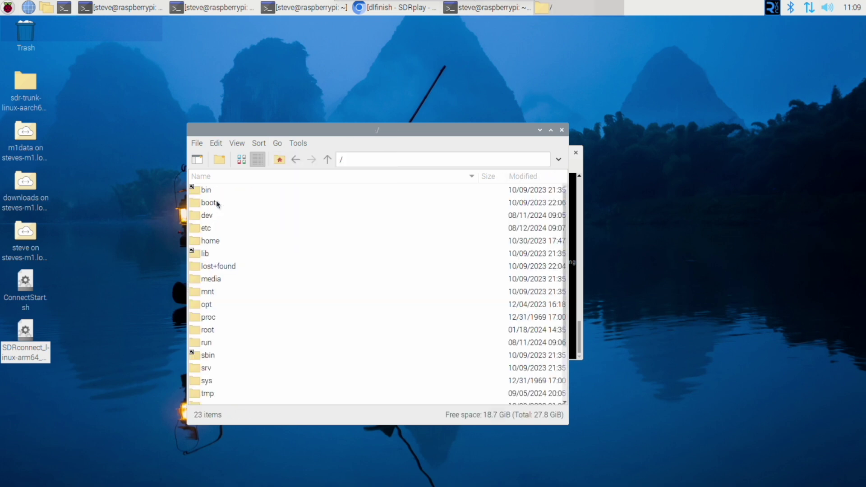
double_click(198, 304)
double_click(198, 203)
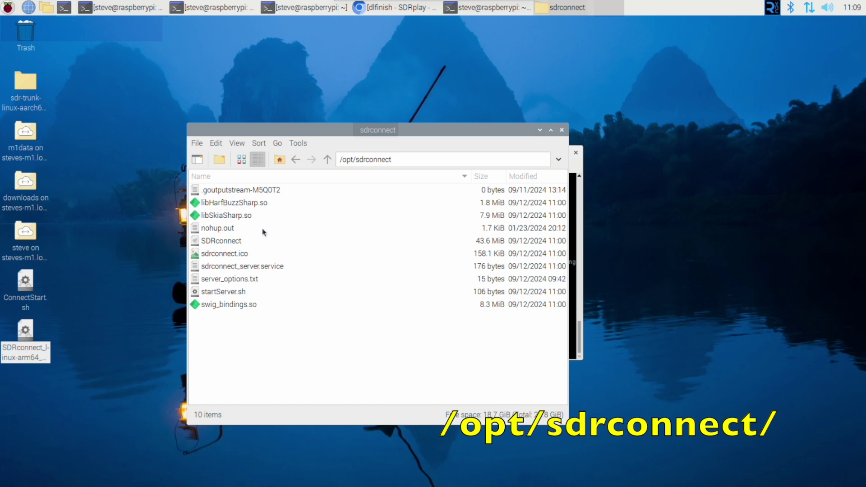
Open server_options.txt in the text editor and change the port option to --port=50002
left_click(240, 280)
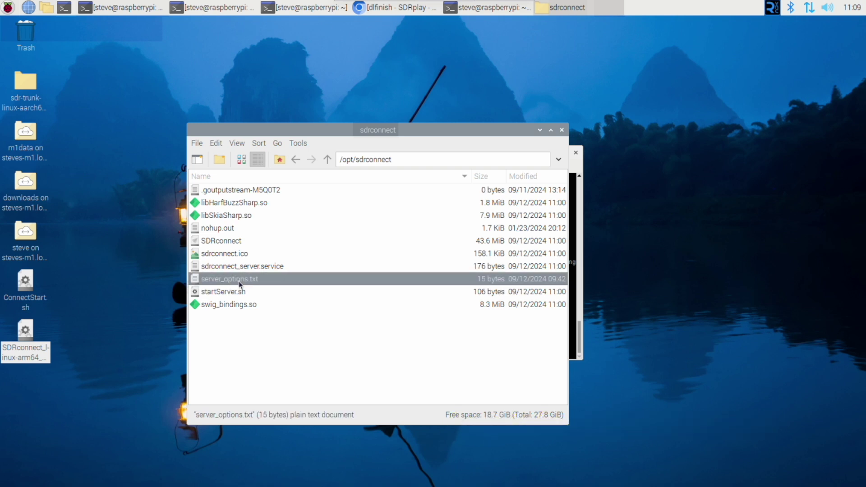
right_click(242, 280)
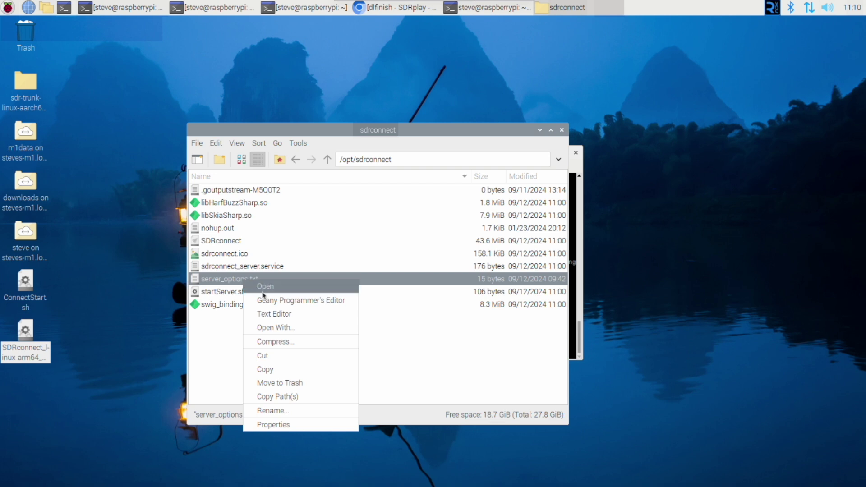
left_click(287, 316)
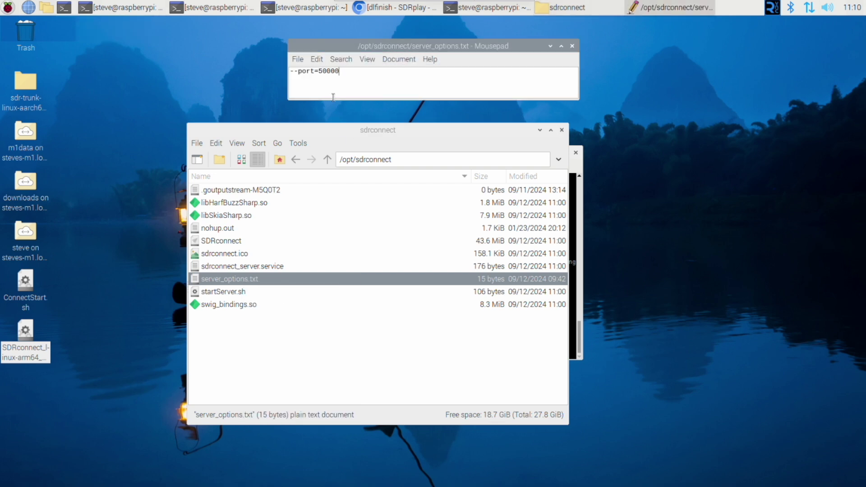
left_click(344, 71)
key("BackSpace")
type("2")
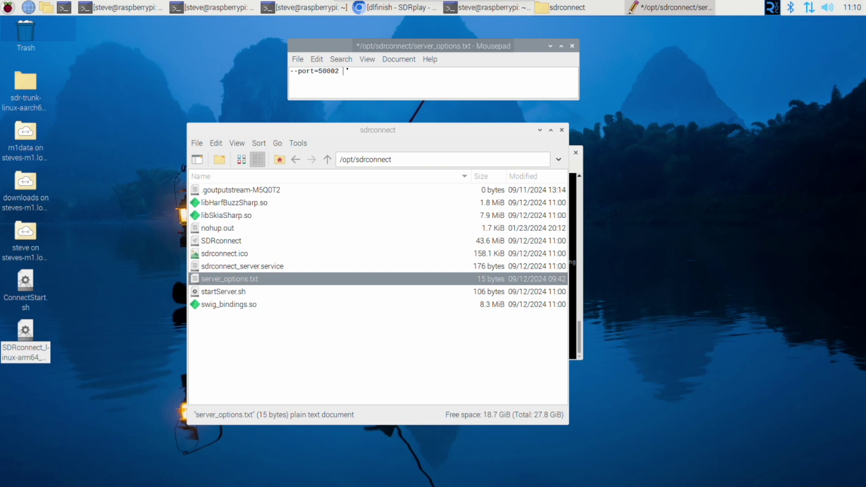
Add the option --antenna=1 after the port option, then save and close server_options.txt
type("antenna")
type("-")
key("BackSpace")
key("BackSpace")
type("1")
key("BackSpace")
type("=1")
left_click(297, 60)
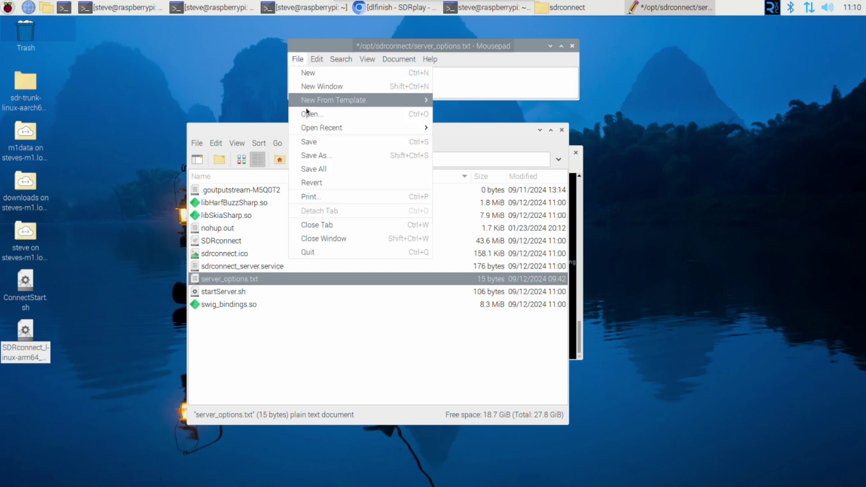
left_click(304, 143)
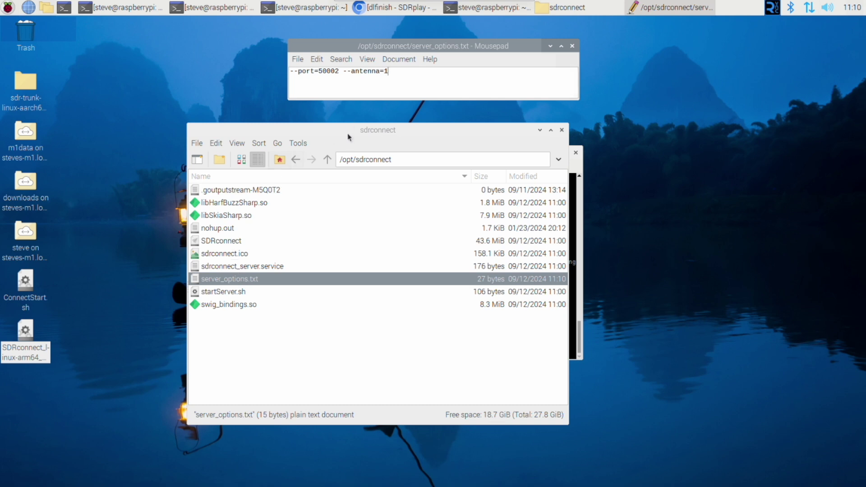
left_click(572, 46)
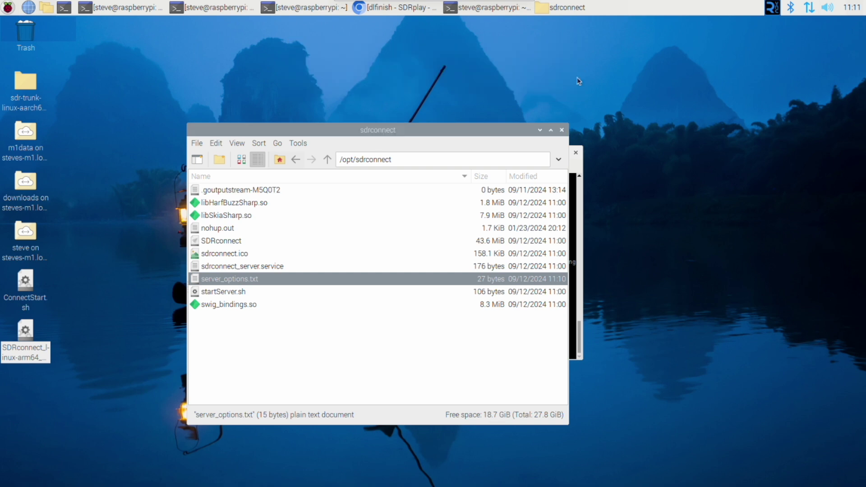
Switch to the terminal and stop the server service with sudo systemctl stop sdrconnect
left_click(577, 165)
left_click_drag(400, 154, 363, 66)
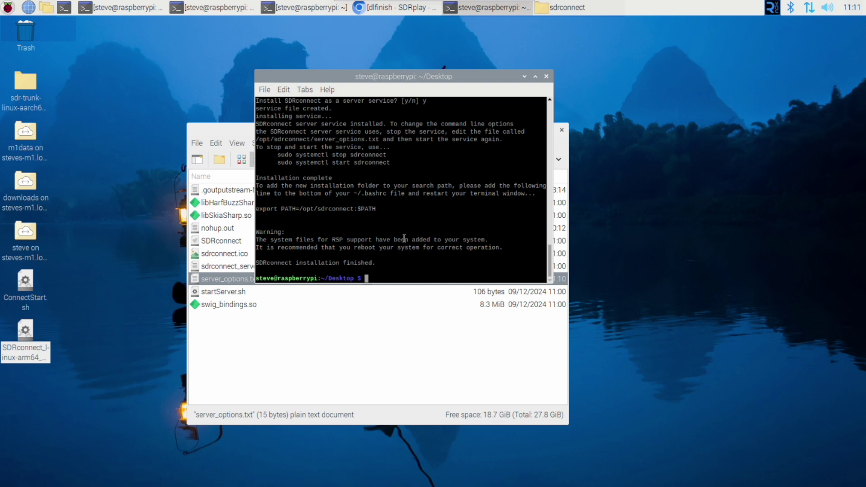
type("sudo system")
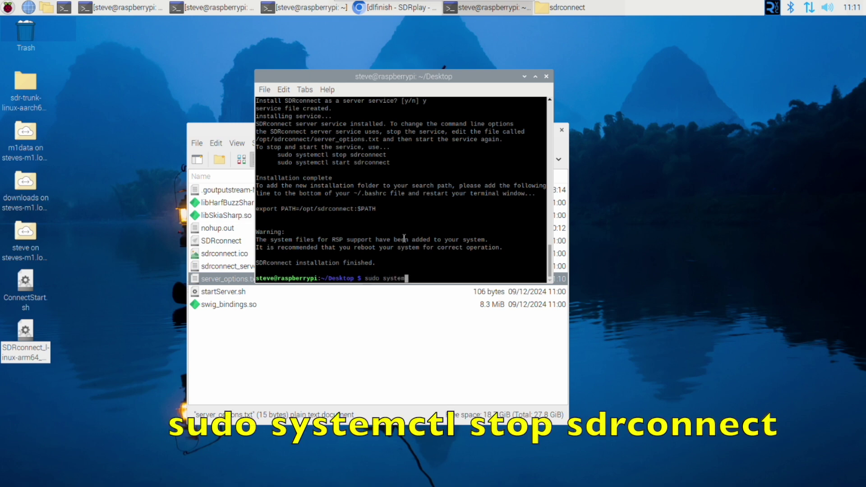
type("ctl stop sdrconnect")
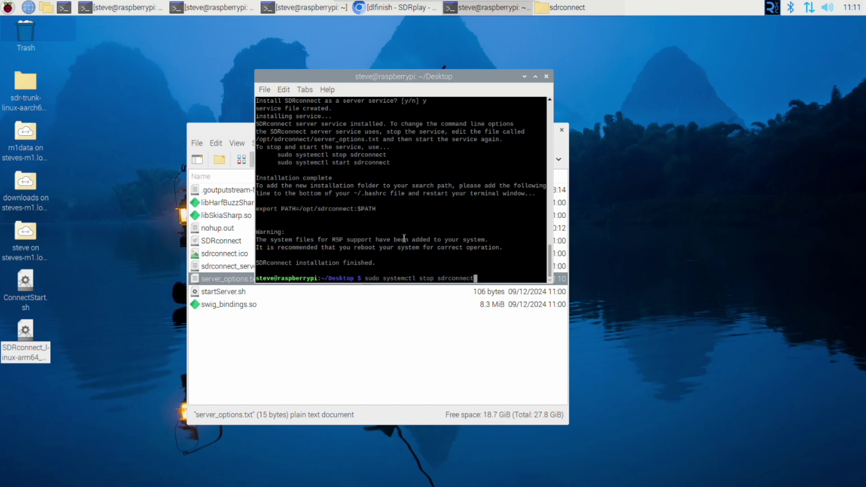
key("Return")
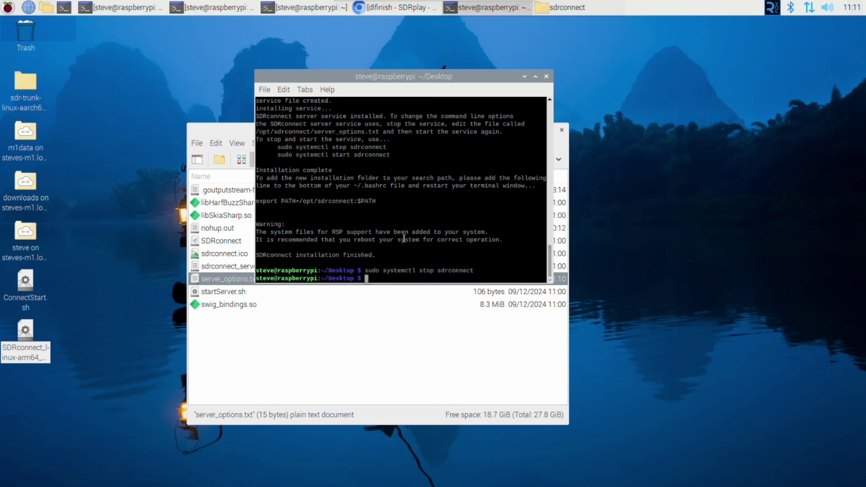
Start the server service again with the command sudo systemctl start sdrconnect
key("Up")
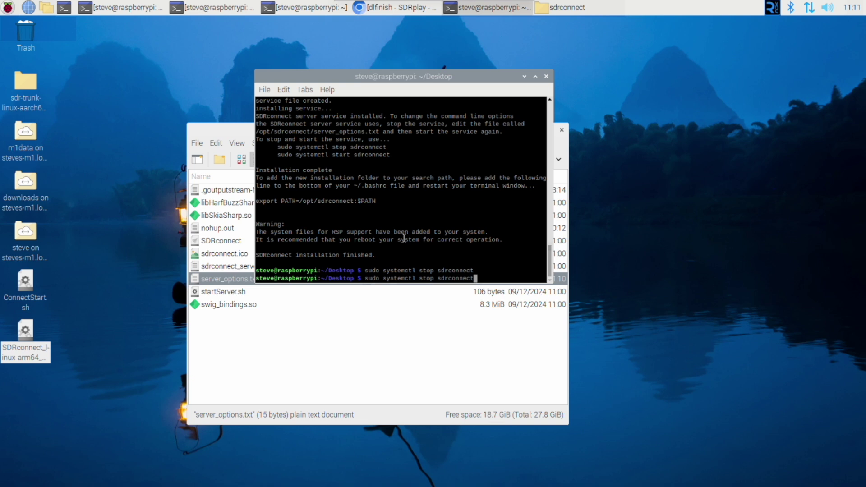
key("Left")
key("Left")
key("Left")
key("Left")
key("Left")
key("Left")
key("Left")
key("Left")
key("Left")
key("Left")
key("Left")
key("Left")
key("Left")
type("aer")
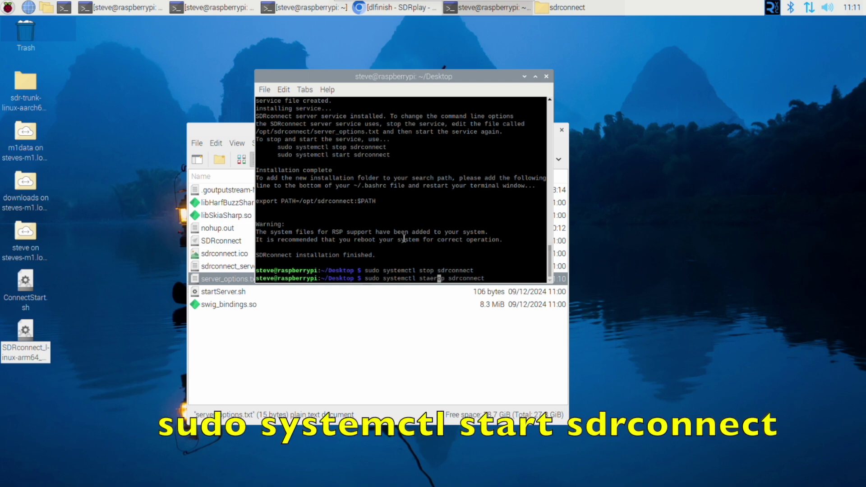
key("BackSpace")
key("BackSpace")
type("rt")
key("Delete")
key("Delete")
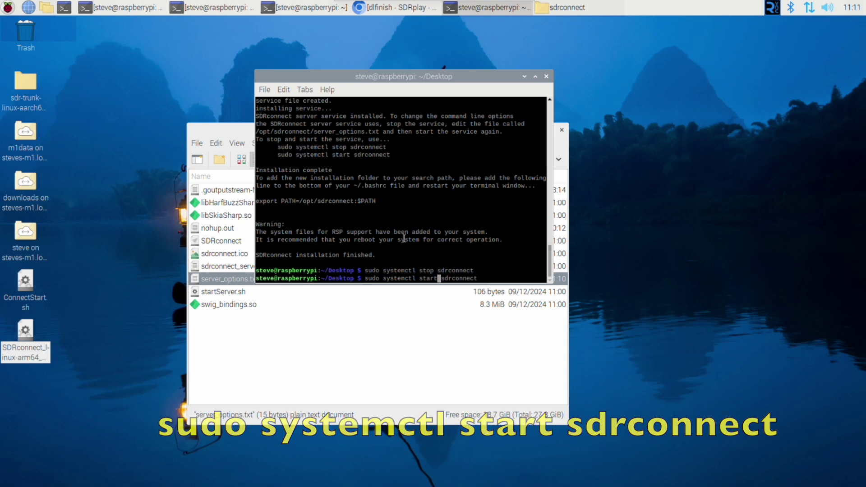
key("Return")
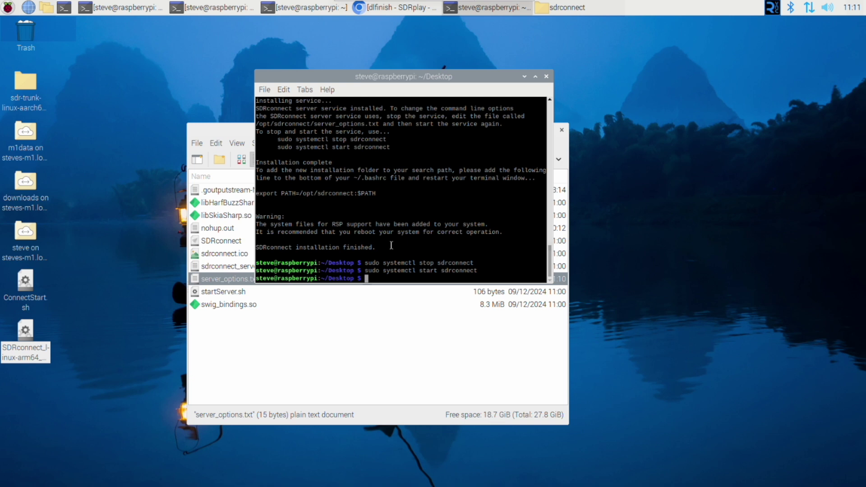
Launch SDRconnect again to check the restarted server
left_click(9, 9)
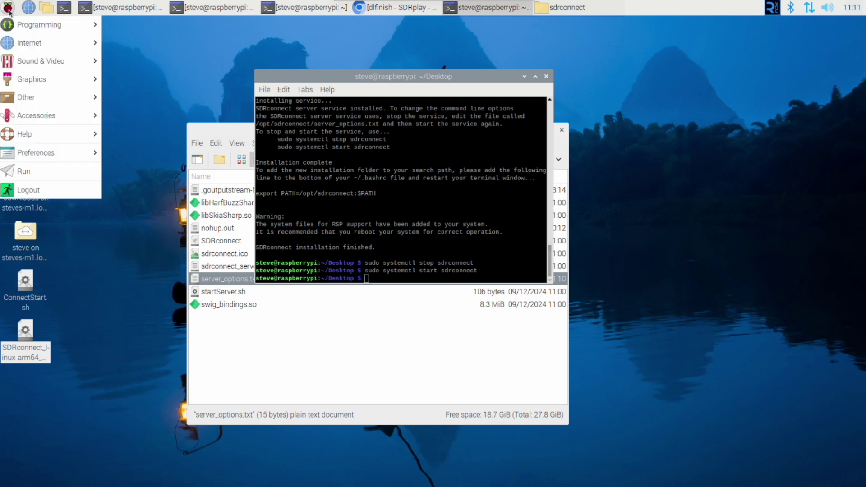
mouse_move(38, 101)
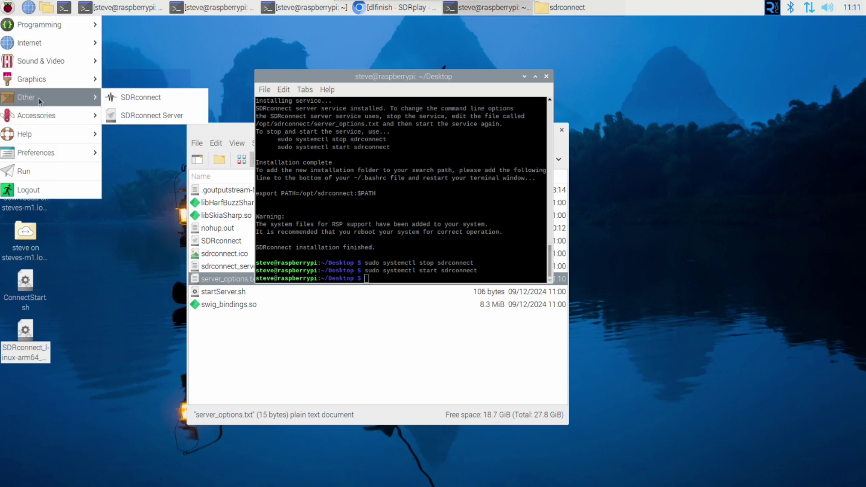
left_click(146, 98)
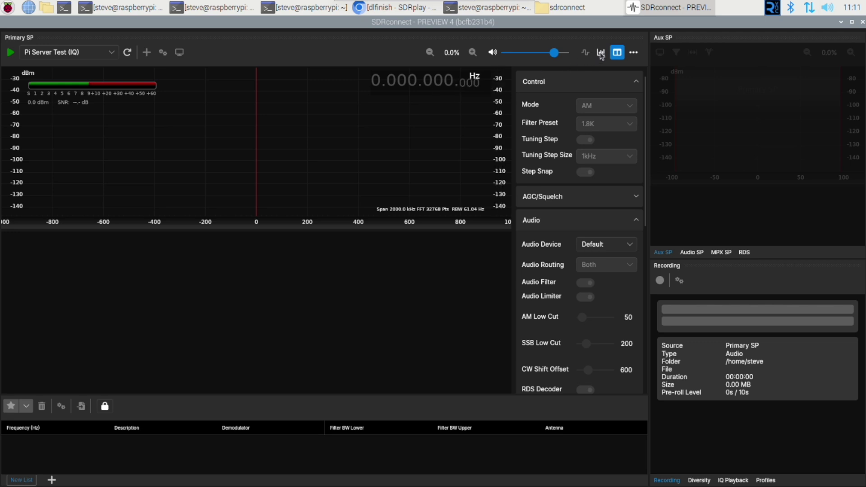
Test the Pi Server Test remote device's connection using its existing port 50000 and dismiss the result
left_click(634, 53)
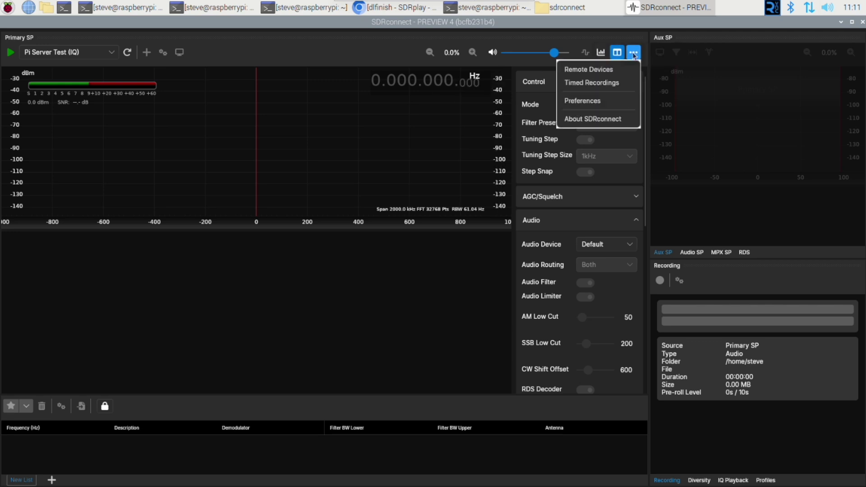
left_click(599, 71)
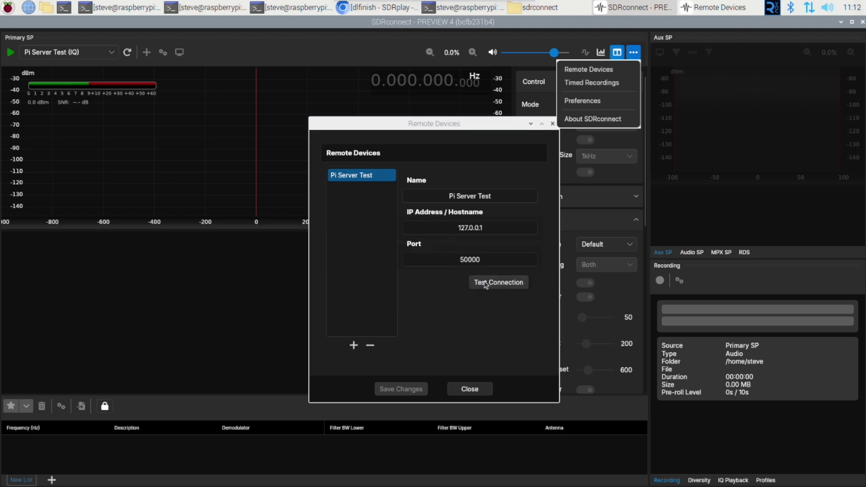
left_click(492, 284)
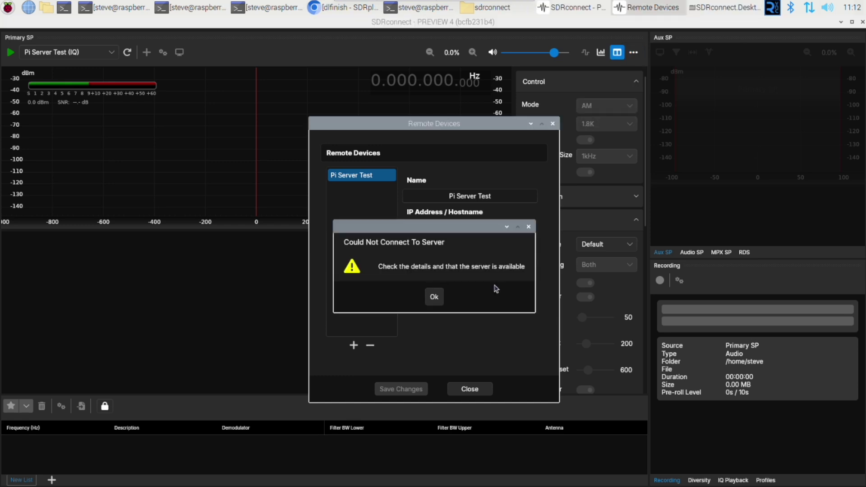
left_click(433, 296)
Set the Pi Server Test remote device's port to 50002 and test its connection to the server
left_click(489, 260)
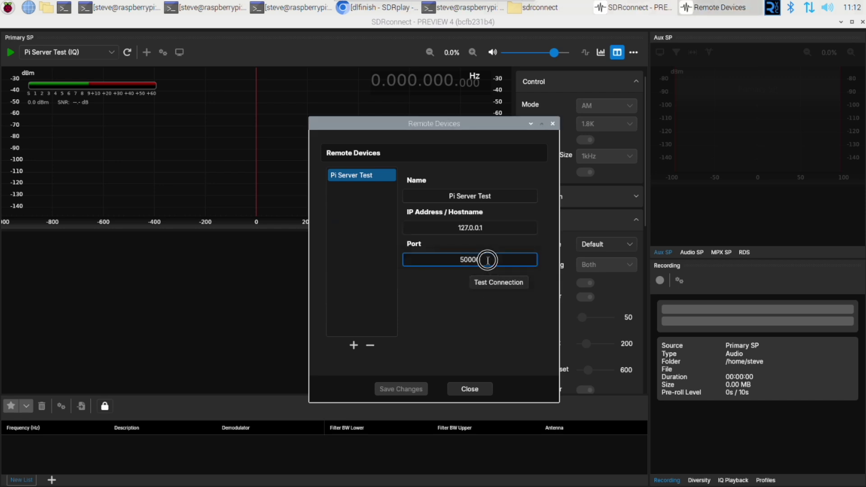
key("BackSpace")
type("2")
left_click(498, 286)
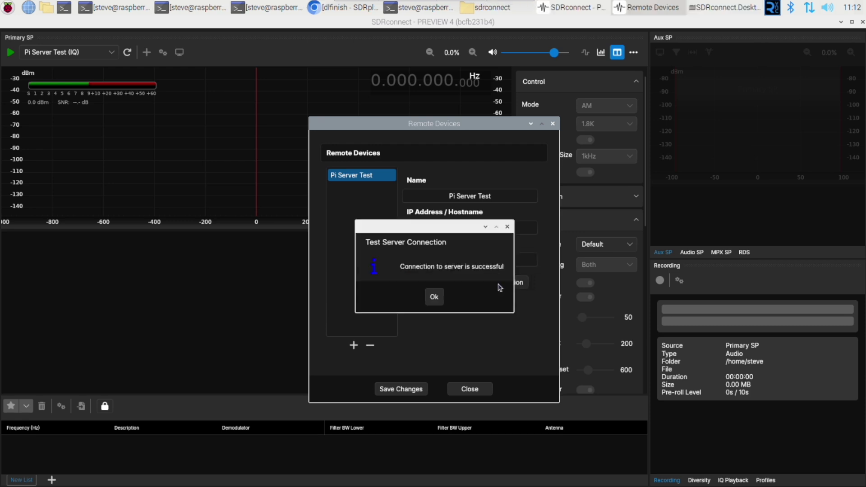
left_click(430, 299)
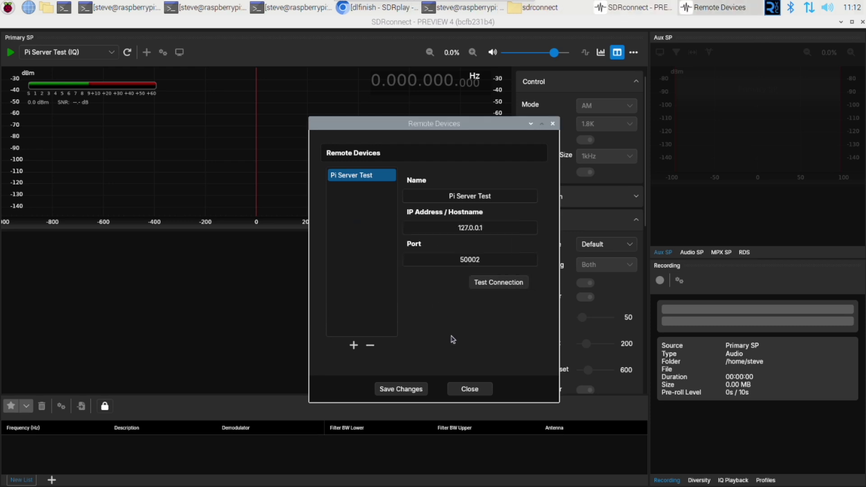
Save the remote device changes and start streaming from Pi Server Test (IQ)
left_click(406, 389)
left_click(457, 392)
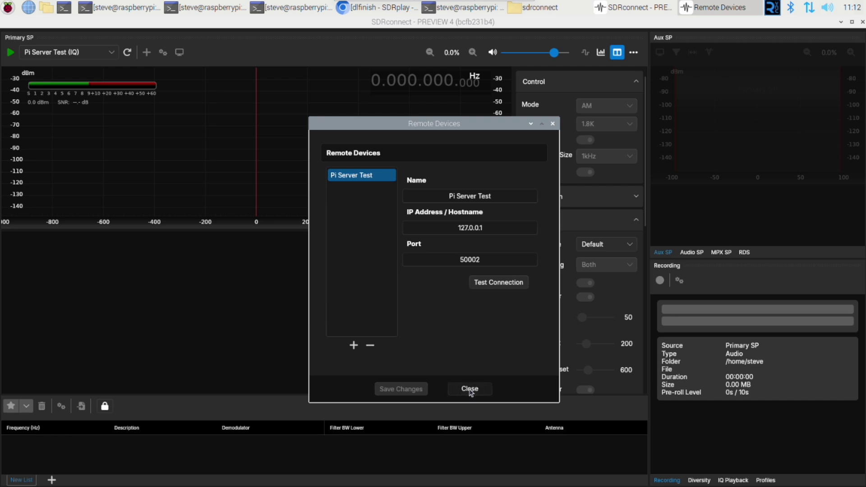
left_click(126, 57)
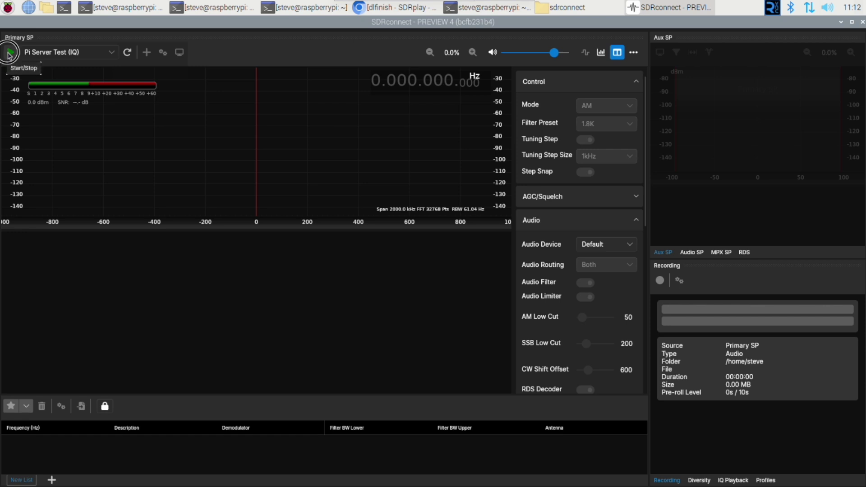
left_click(9, 53)
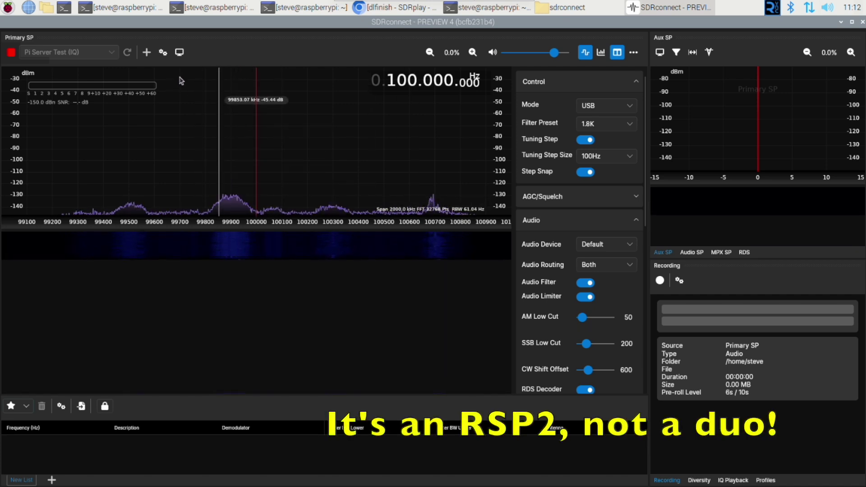
Check the antenna port selection in the streaming device's settings and close SDRconnect
left_click(162, 52)
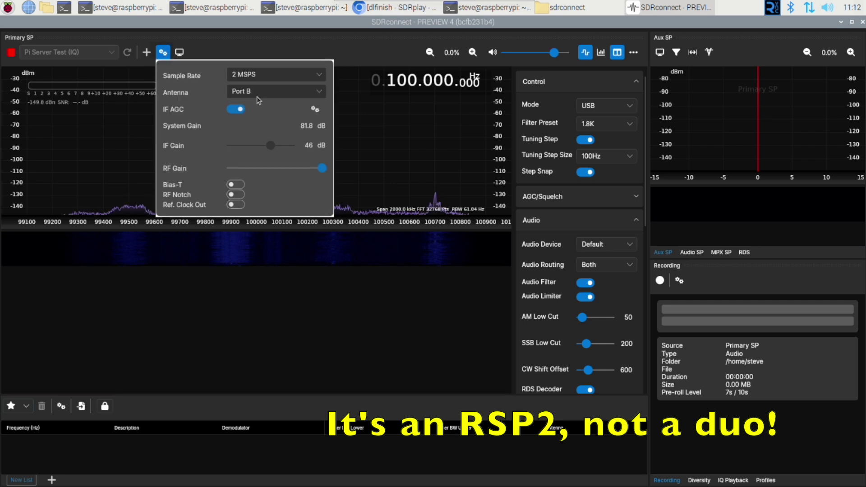
left_click(275, 93)
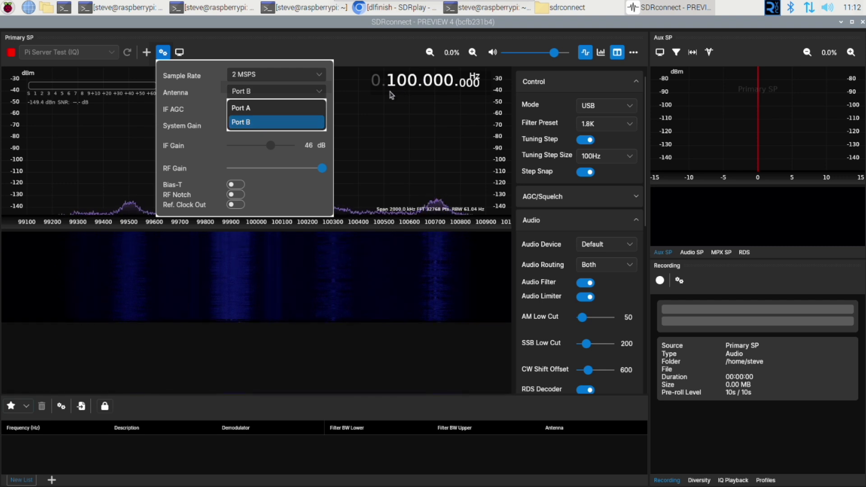
left_click(274, 192)
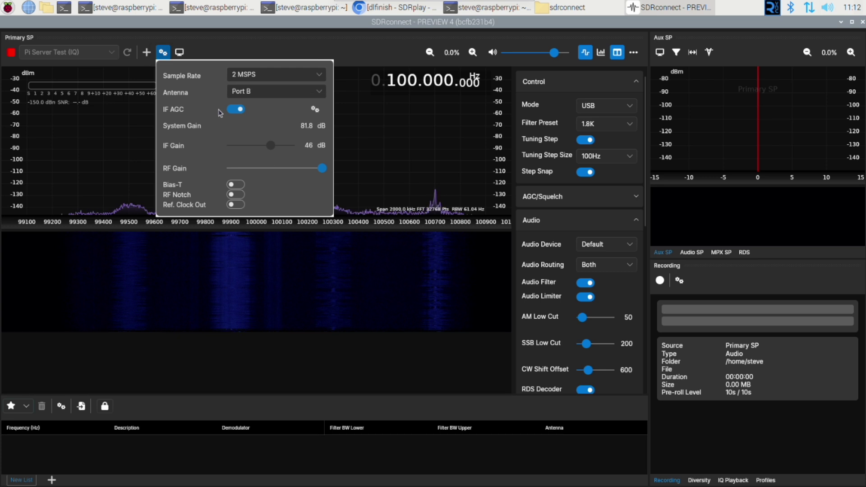
left_click(164, 53)
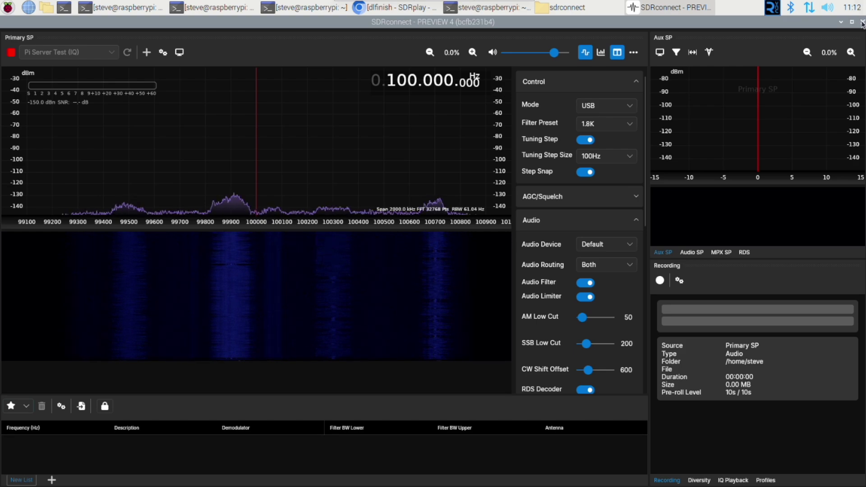
left_click(861, 24)
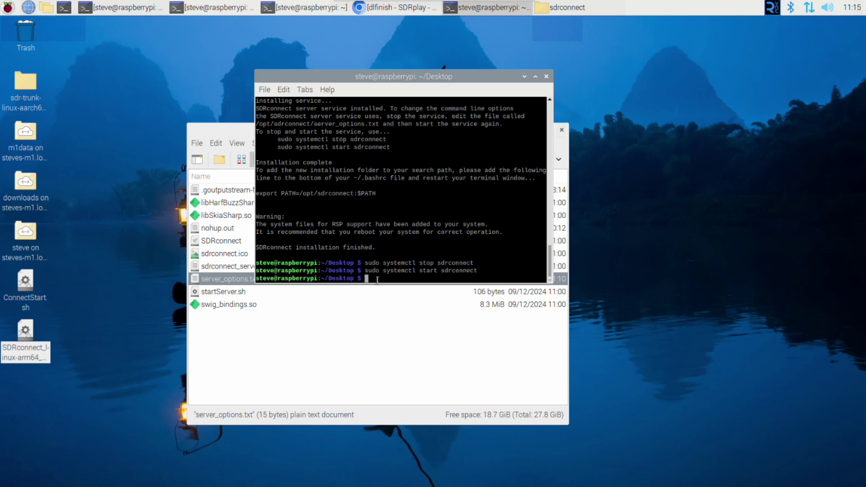
Query the server service in the terminal with systemctl status sdrconnect
type("systemctl statu")
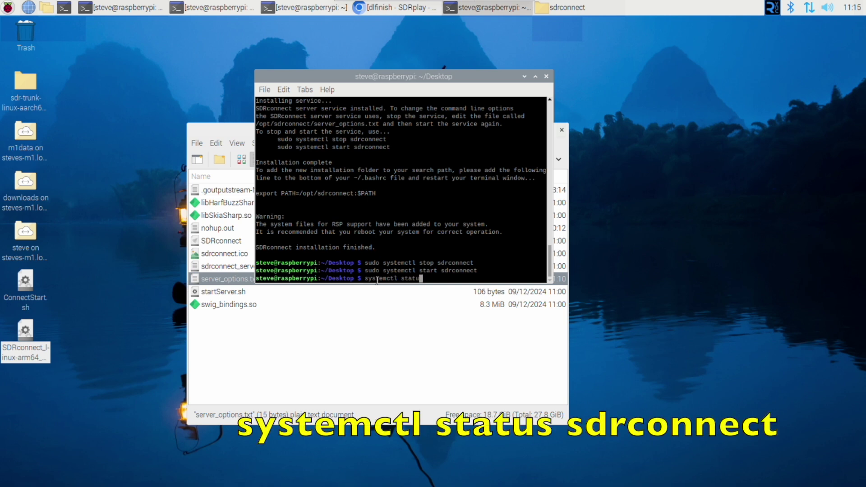
type("s sdrconnect")
key("Return")
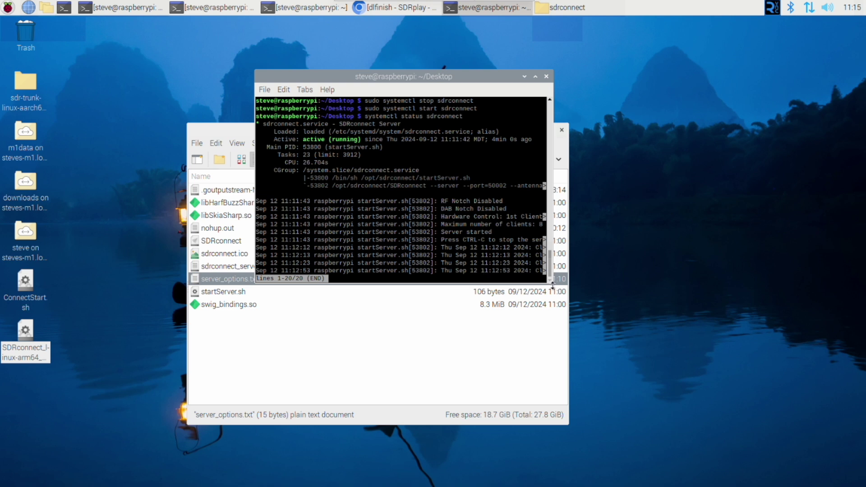
Enlarge the terminal window, review the service's launch options and client log, and return to the command prompt
left_click_drag(552, 285, 771, 320)
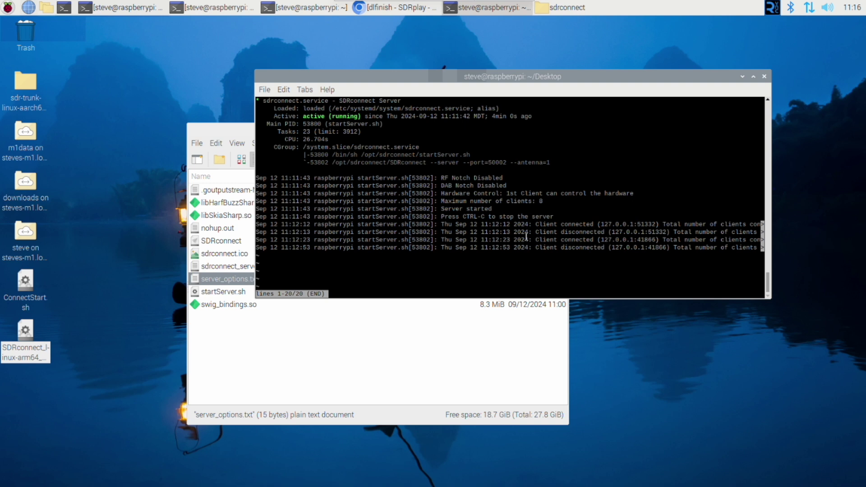
scroll(479, 243, "up", 1)
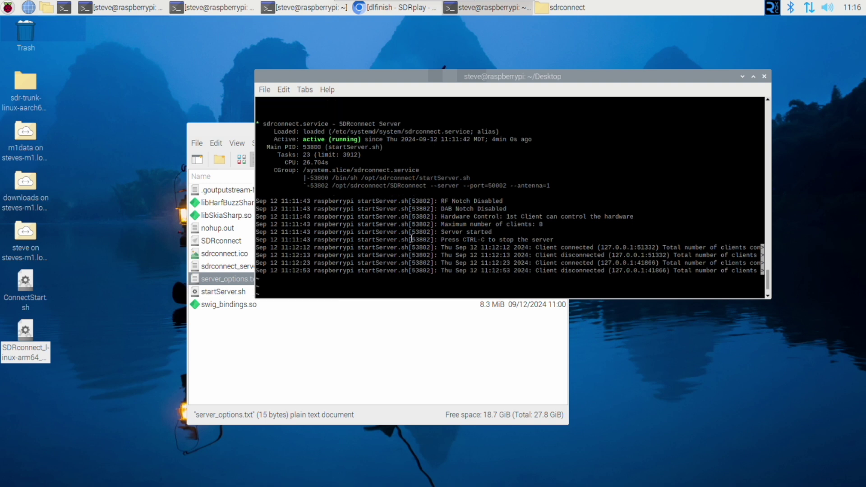
scroll(412, 238, "down", 1)
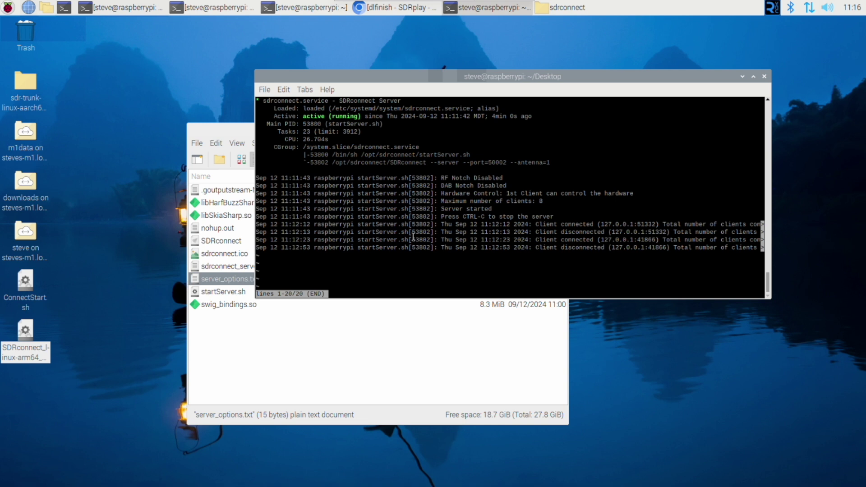
scroll(414, 237, "up", 5)
scroll(413, 237, "down", 5)
key("ctrl+c")
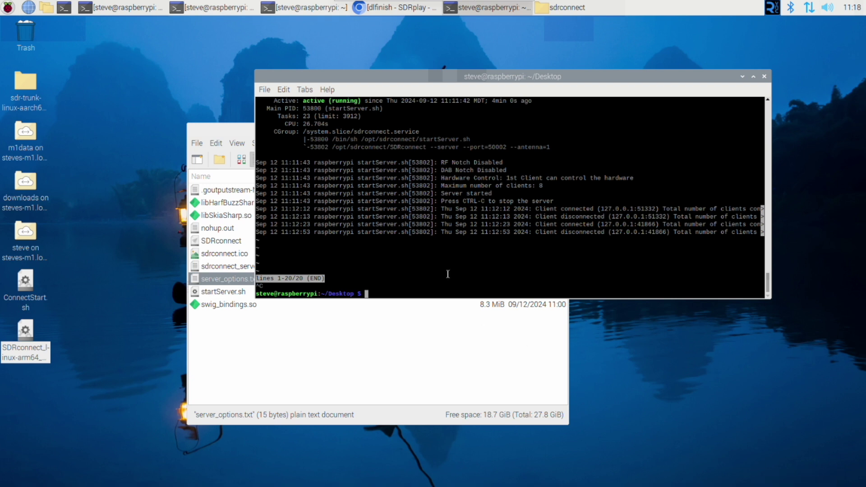
Stop the server service with sudo systemctl stop sdrconnect to free the receiver
type("sudo systemctl stop s")
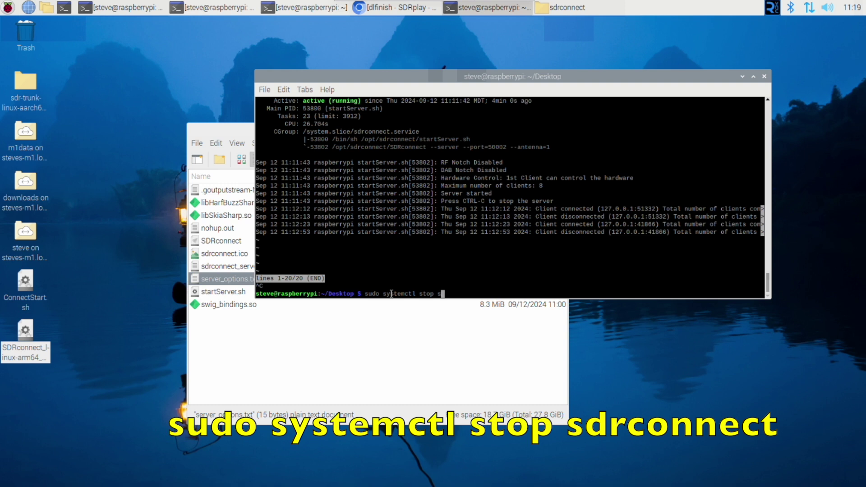
type("drconnect")
key("Return")
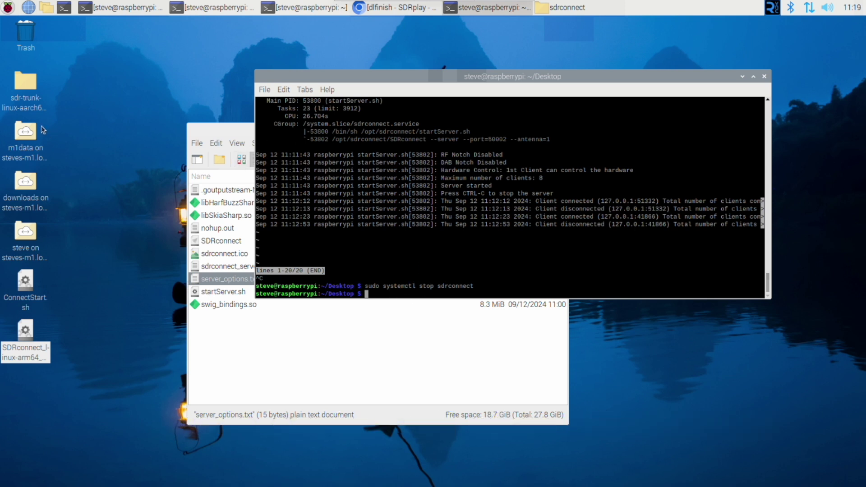
Launch SDRconnect to check streaming from the local RSP2/RSP2pro receiver, and close it again
left_click(11, 10)
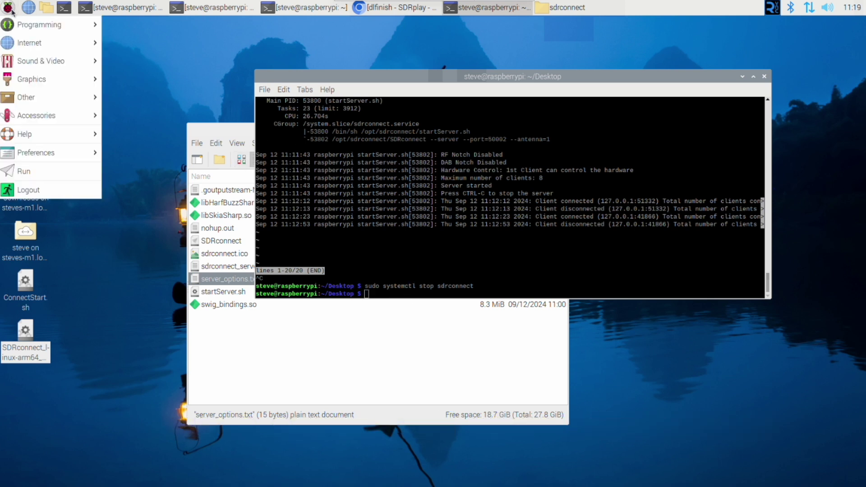
mouse_move(36, 98)
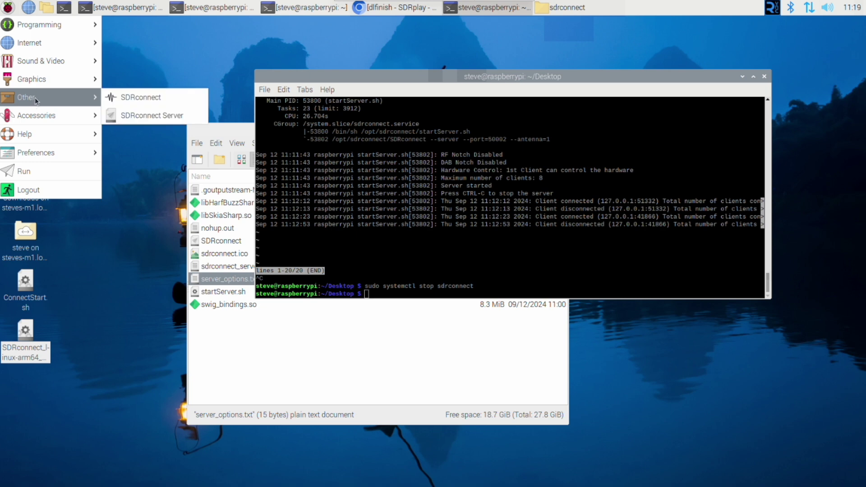
left_click(145, 98)
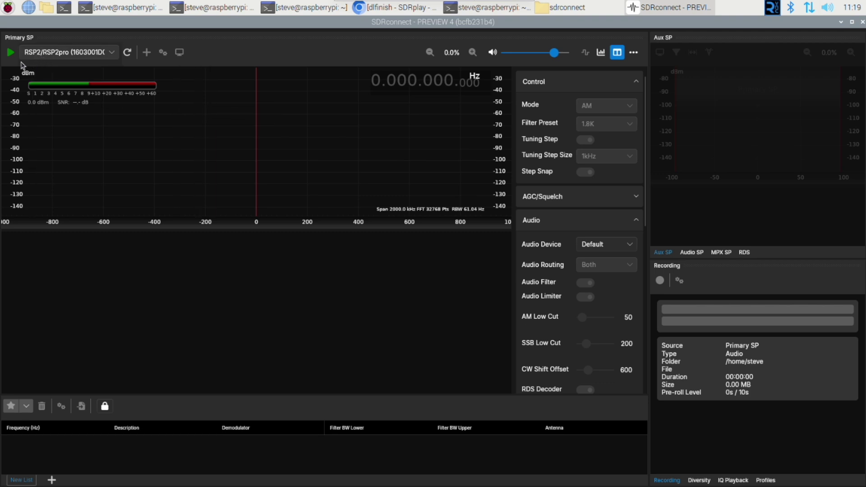
left_click(9, 53)
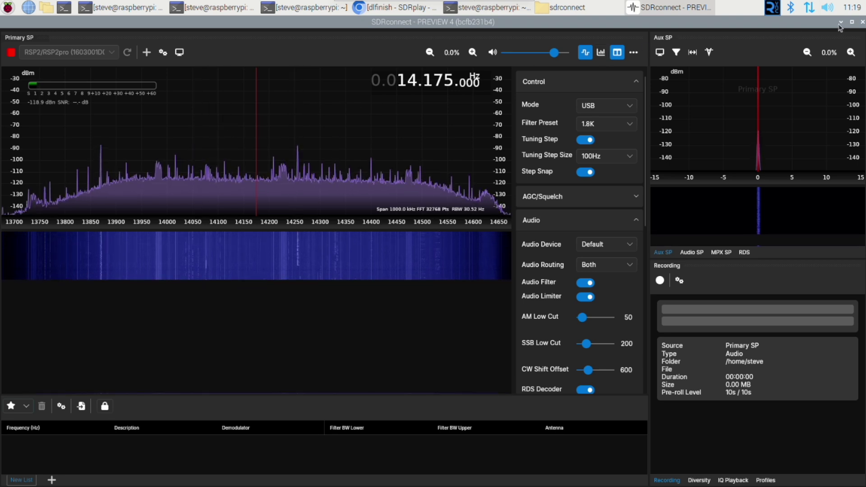
left_click(862, 22)
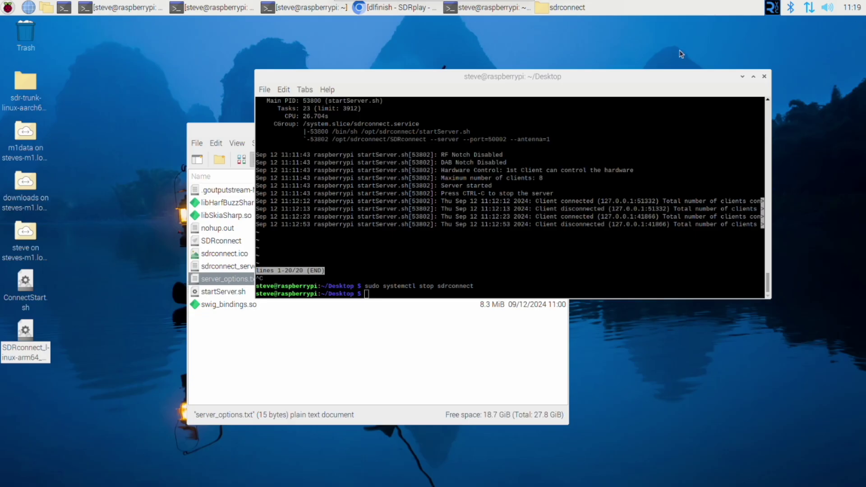
Try to run the server manually from the terminal with sdrconnect --server --port=50001
left_click(393, 295)
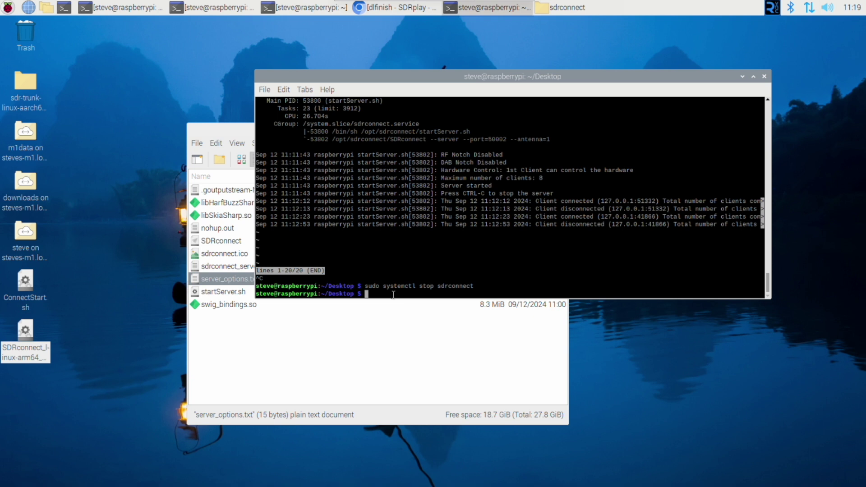
type("sdrconnect --server --port=50001")
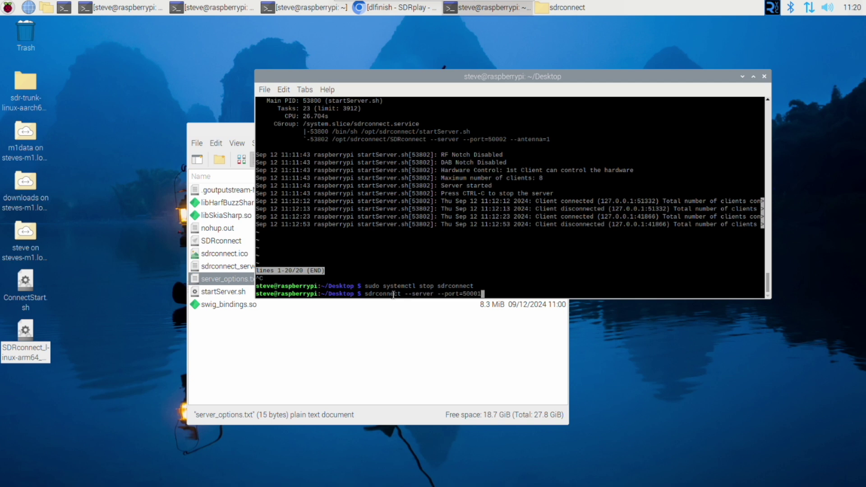
key("Return")
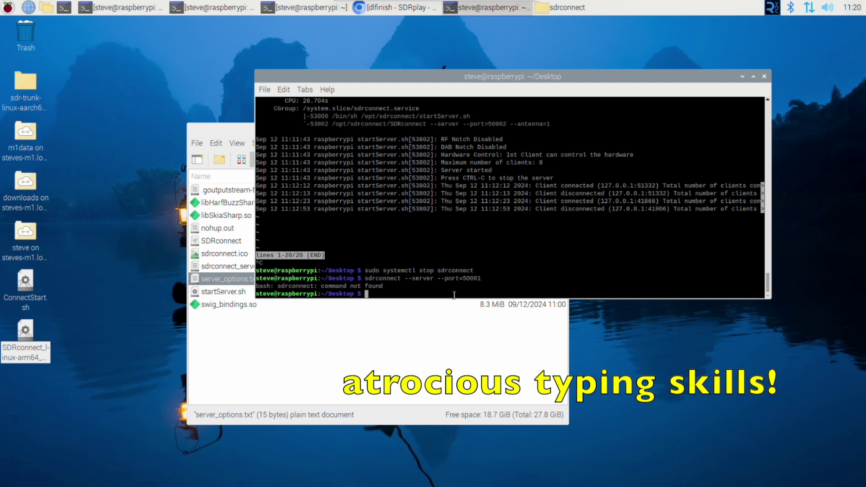
Run the server manually with its default settings using the command SDRconnect --server
type("SDRcoinnect")
key("Left")
key("Left")
key("Left")
key("Left")
key("Left")
key("BackSpace")
key("Right")
key("Right")
key("Right")
key("Right")
key("Right")
key("Right")
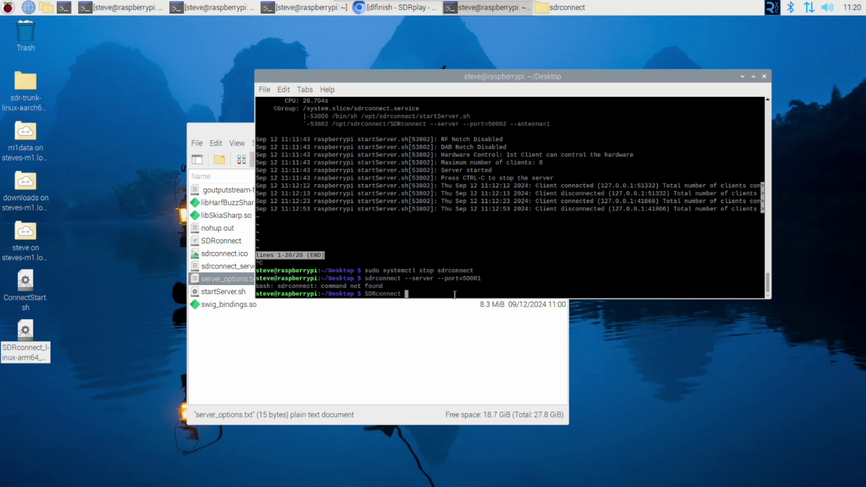
type("--server")
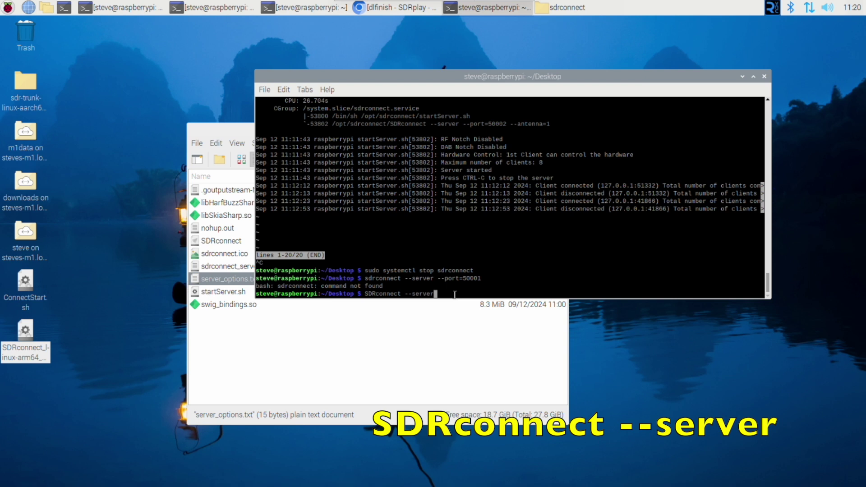
key("Return")
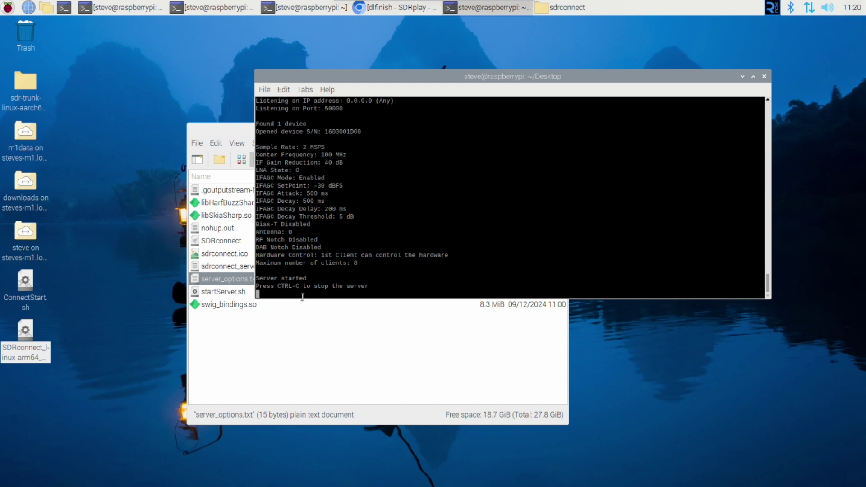
Stop the manually run server and start the service again with sudo systemctl start sdrconnect
key("ctrl+c")
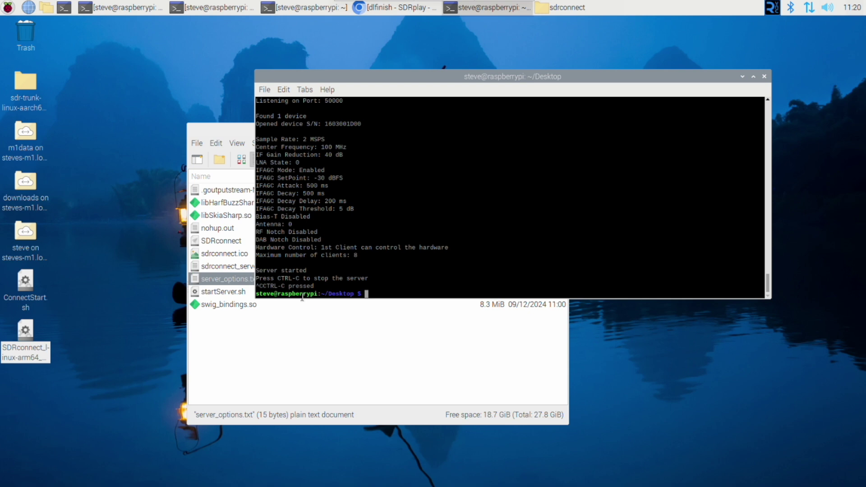
type("sudo systemctl start s")
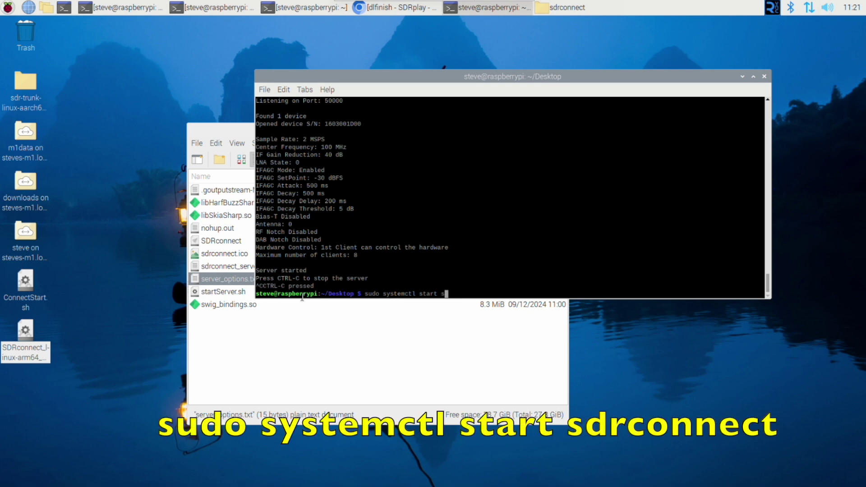
type("drconnect")
key("Return")
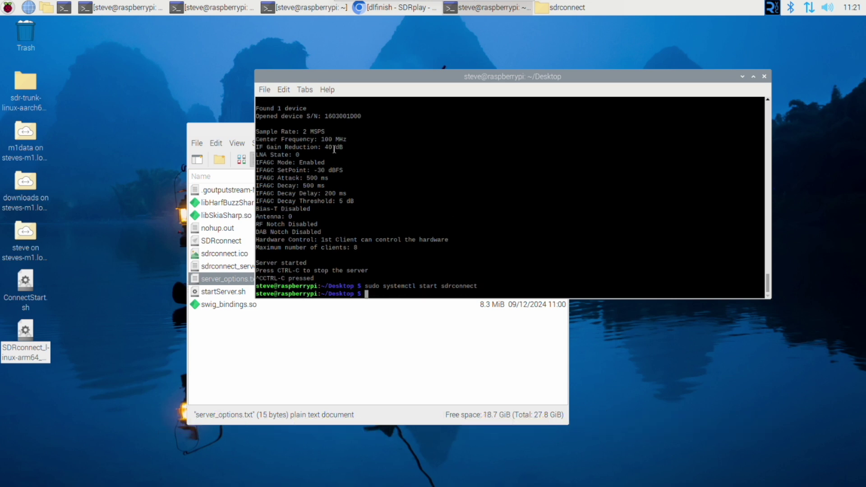
Launch SDRconnect to check streaming from Pi Server Test (IQ), and stop the stream
left_click(8, 7)
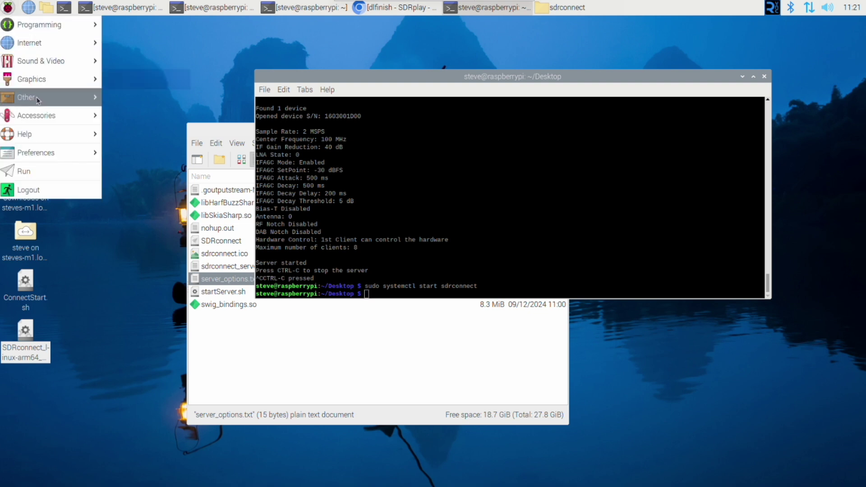
mouse_move(39, 98)
left_click(131, 100)
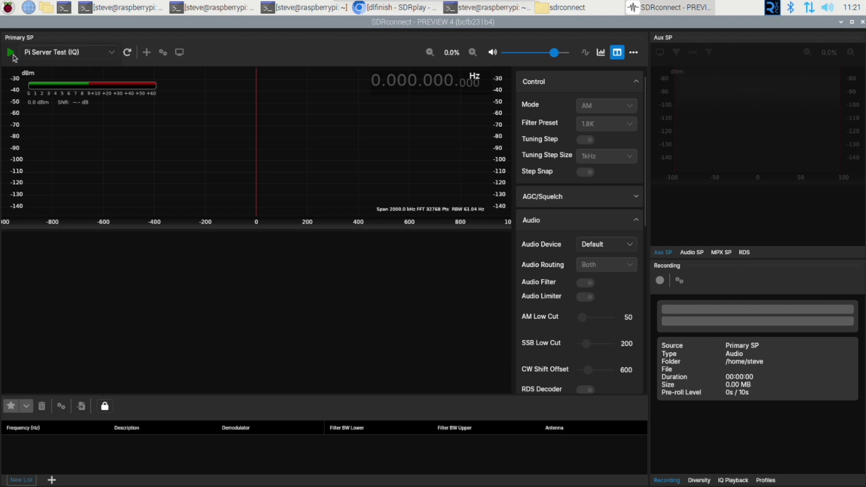
left_click(10, 54)
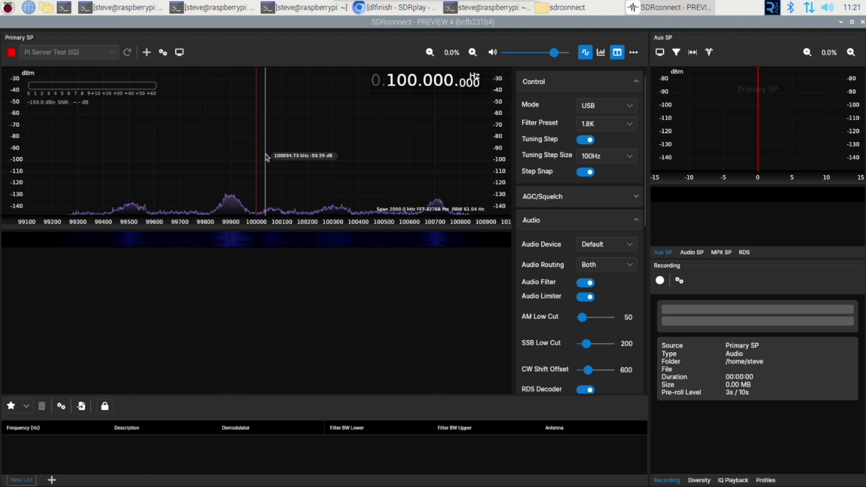
left_click(10, 52)
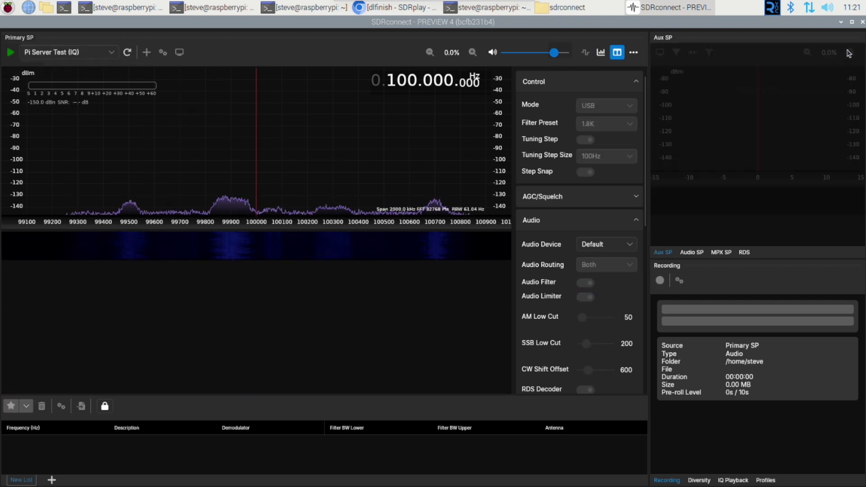